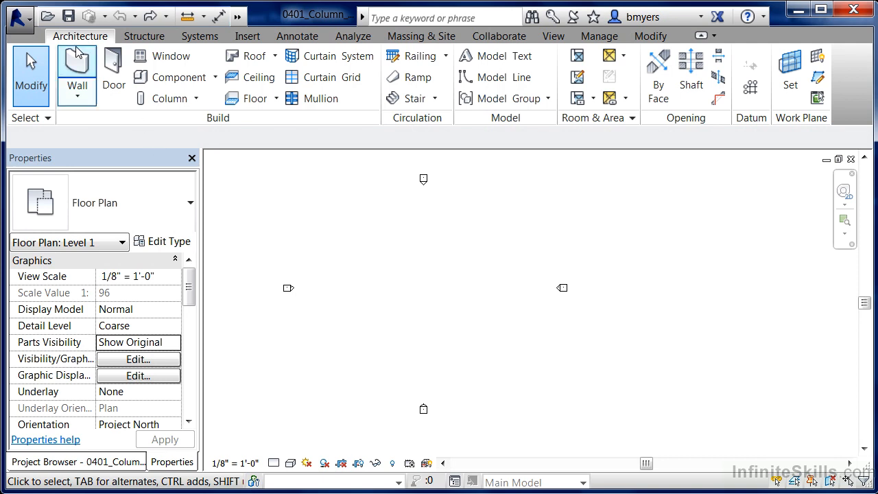
Step: Draw the first vertical column grid line upward between the west and north elevation markers, with its bubble at the upper end
click(753, 96)
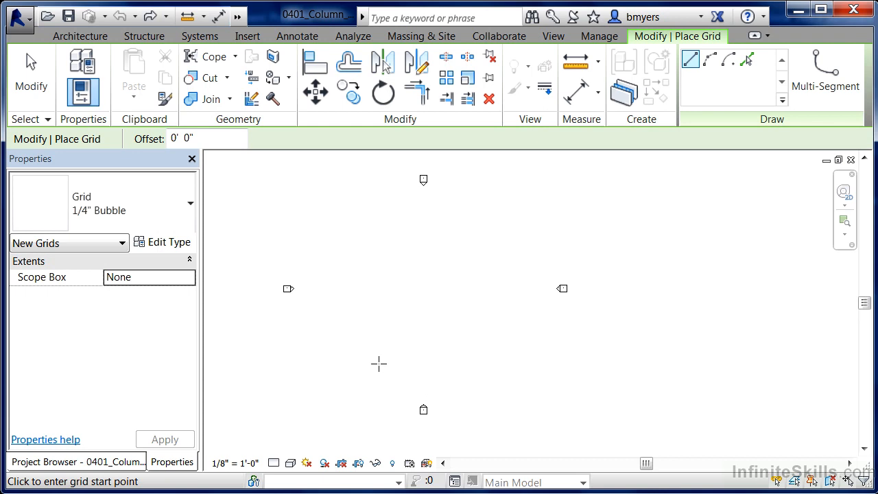
click(337, 373)
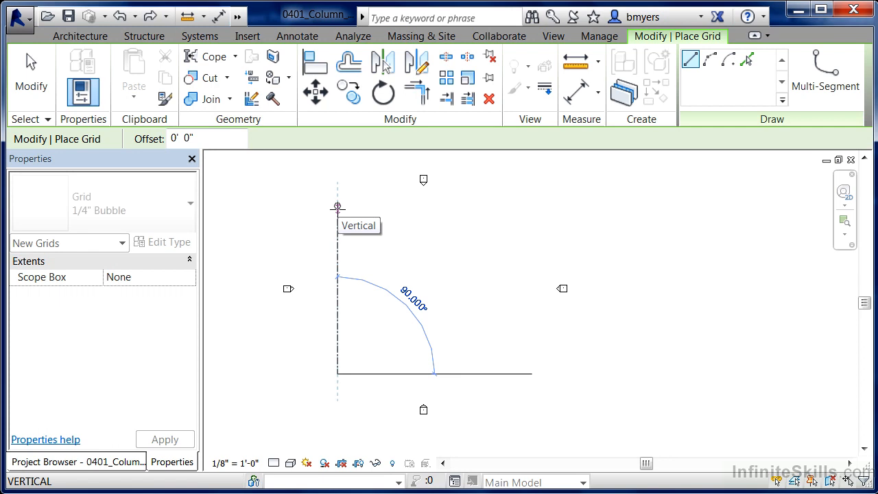
click(338, 206)
scroll(339, 205, up, 4)
scroll(345, 204, up, 3)
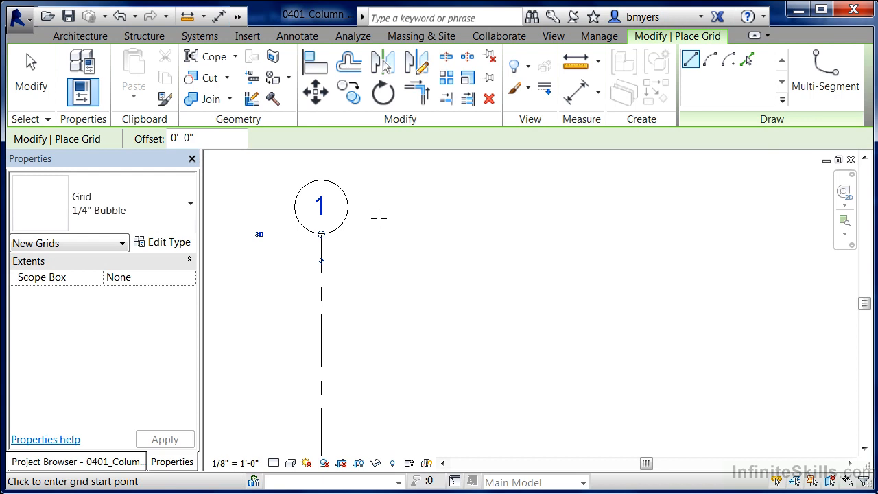
Step: Draw a second vertical grid line 19' to the right of grid 1, aligned with both of its ends
scroll(359, 194, down, 6)
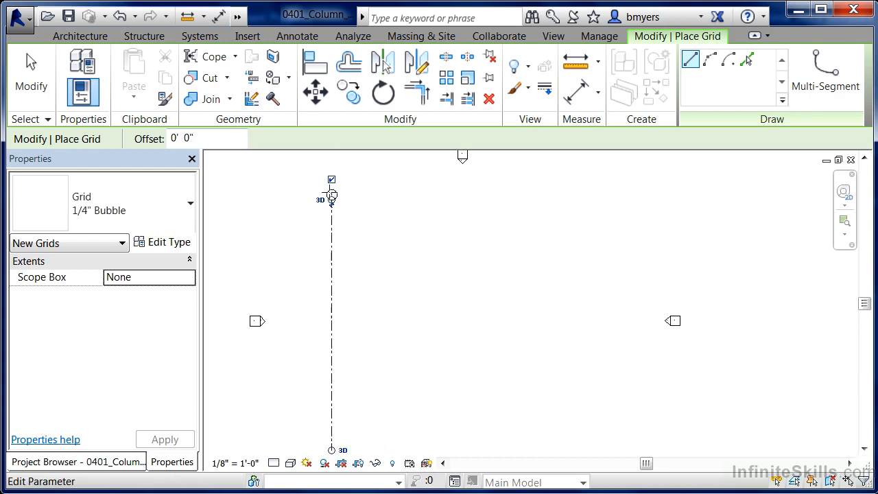
scroll(358, 385, up, 2)
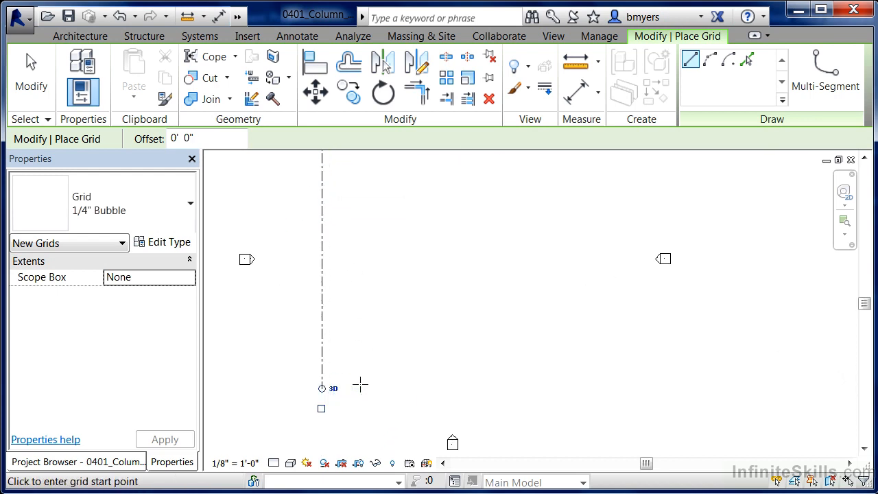
scroll(356, 390, down, 1)
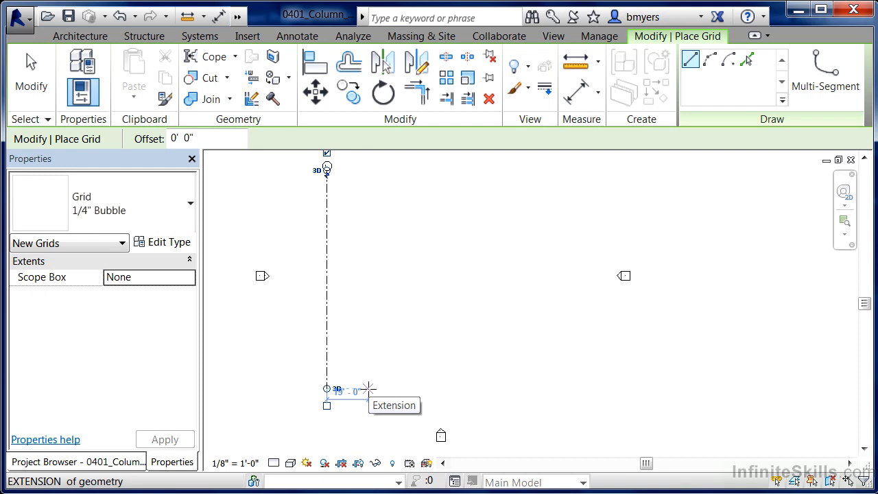
click(368, 389)
click(368, 389)
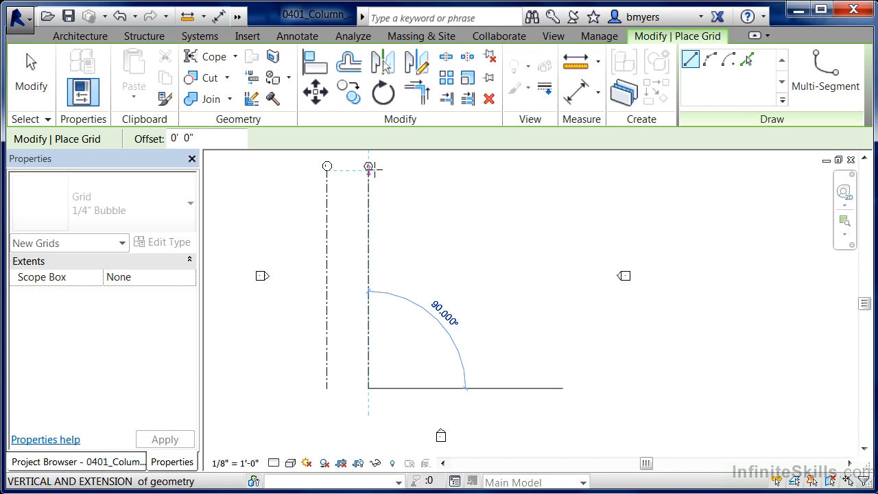
click(369, 168)
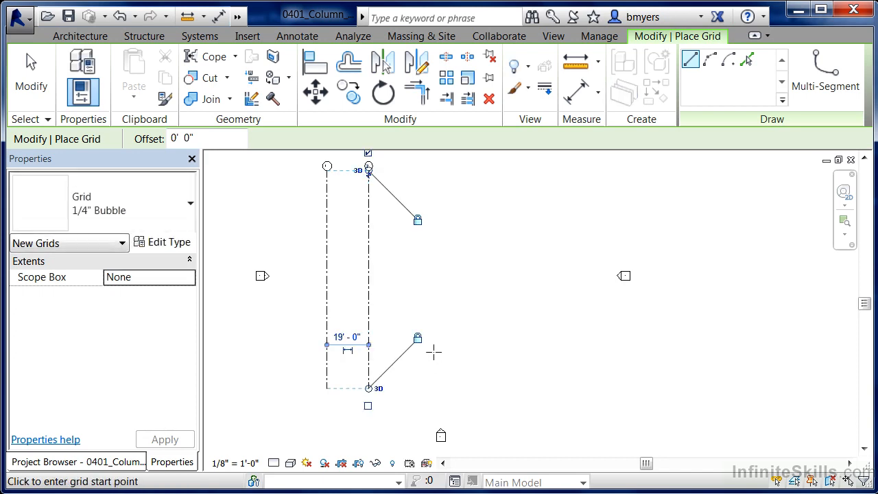
Step: Draw a third vertical grid line 20' to the right of grid 2, aligned with the existing grid ends
scroll(343, 166, up, 3)
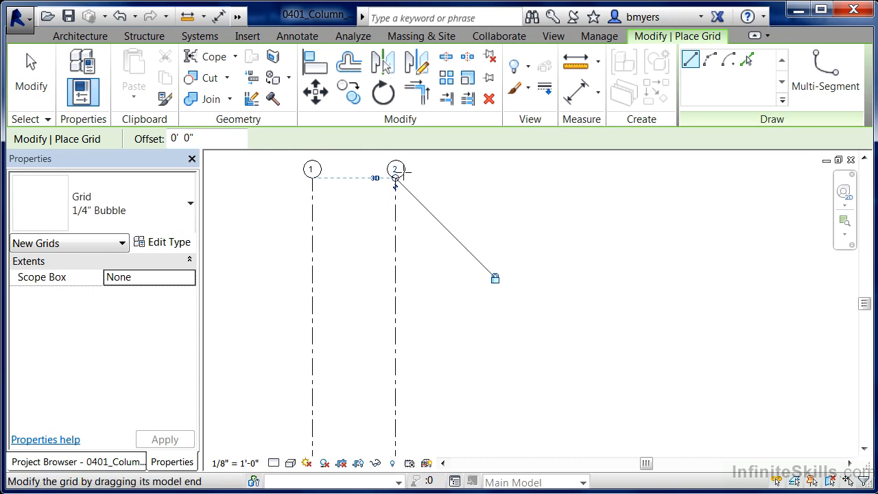
scroll(350, 176, down, 2)
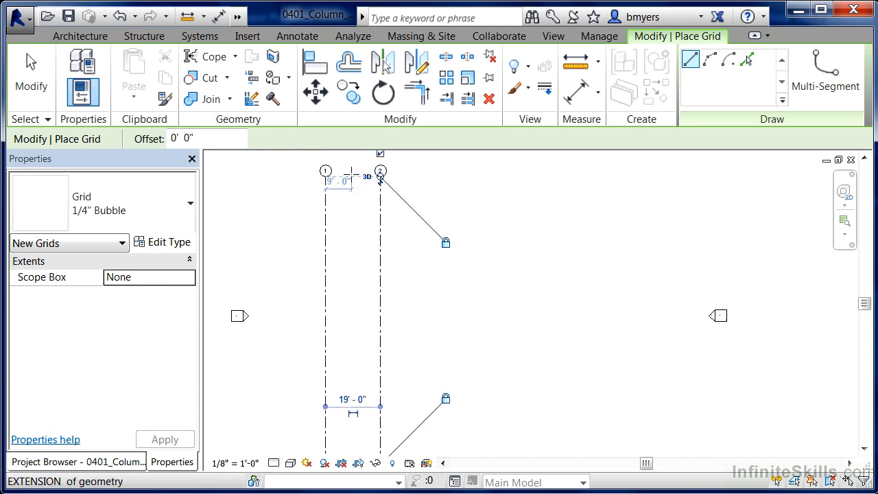
scroll(350, 176, down, 2)
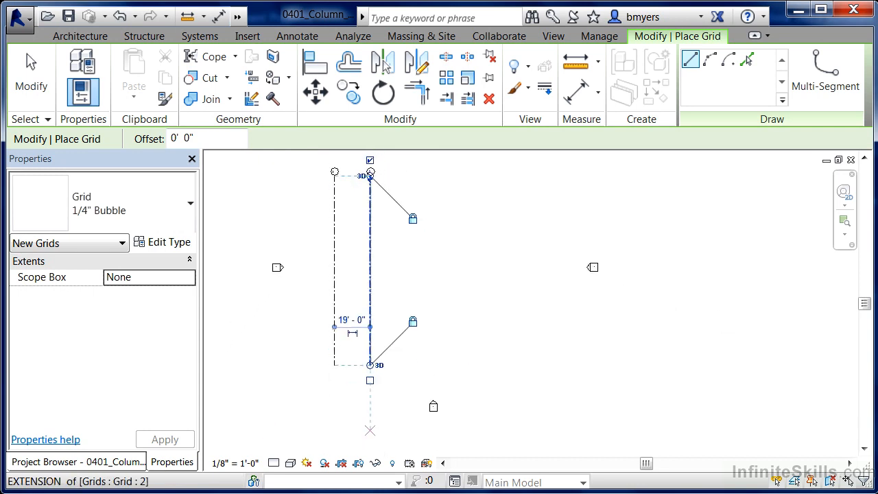
click(408, 365)
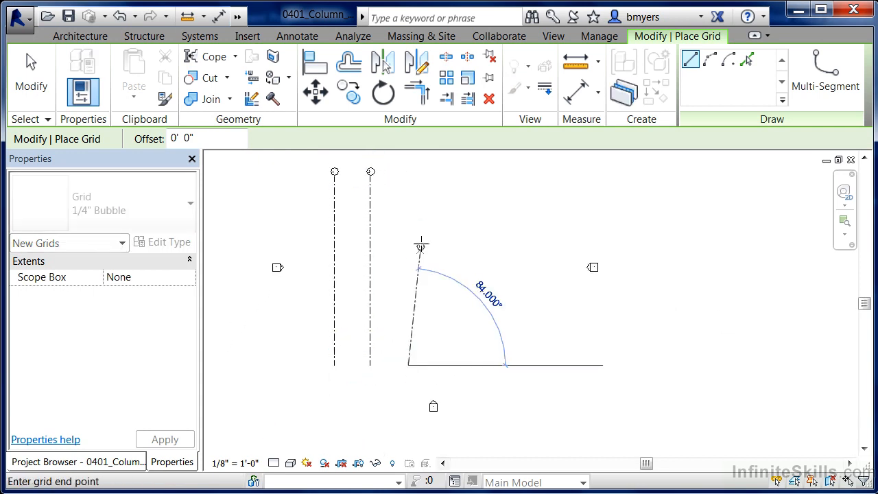
click(408, 173)
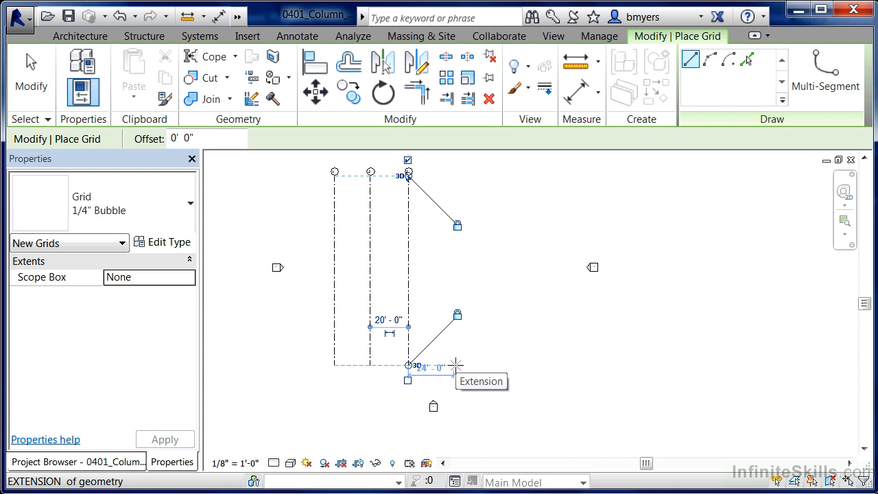
Step: Draw a fourth vertical grid line with its start point entered as 20' right of grid 3, matching the other lines' upper ends
scroll(456, 365, up, 2)
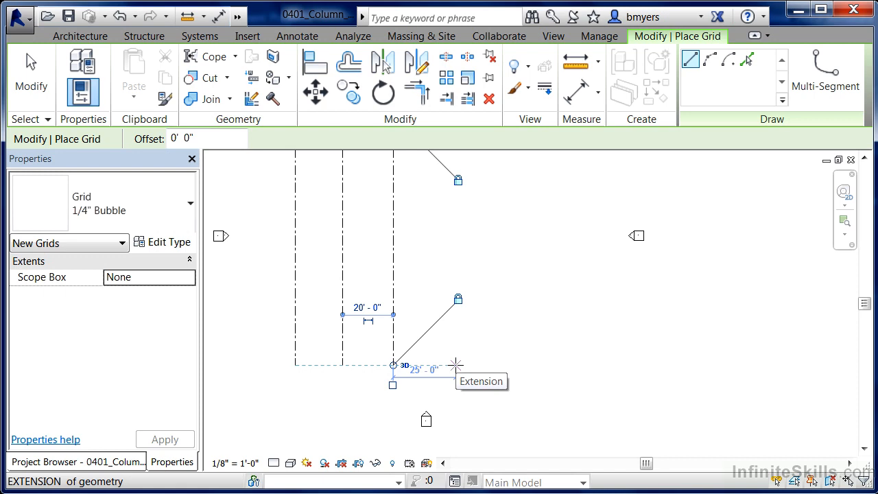
text(2)
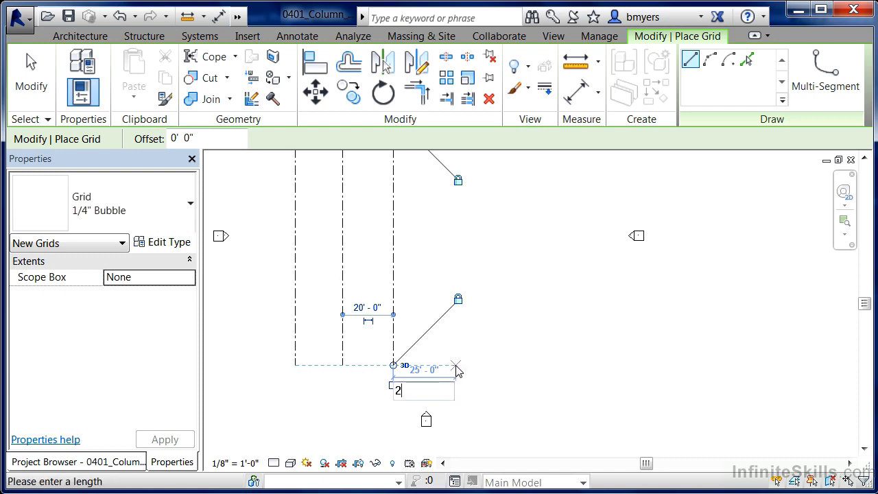
text(0)
key(Escape)
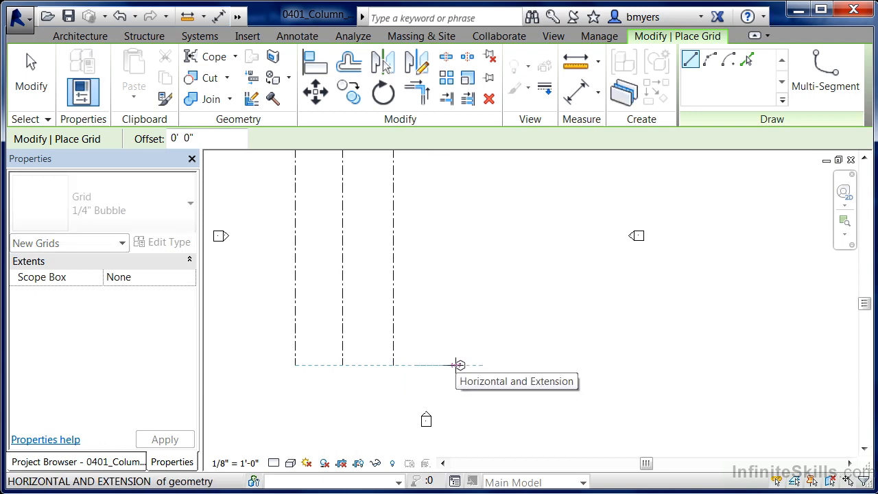
click(445, 365)
key(Escape)
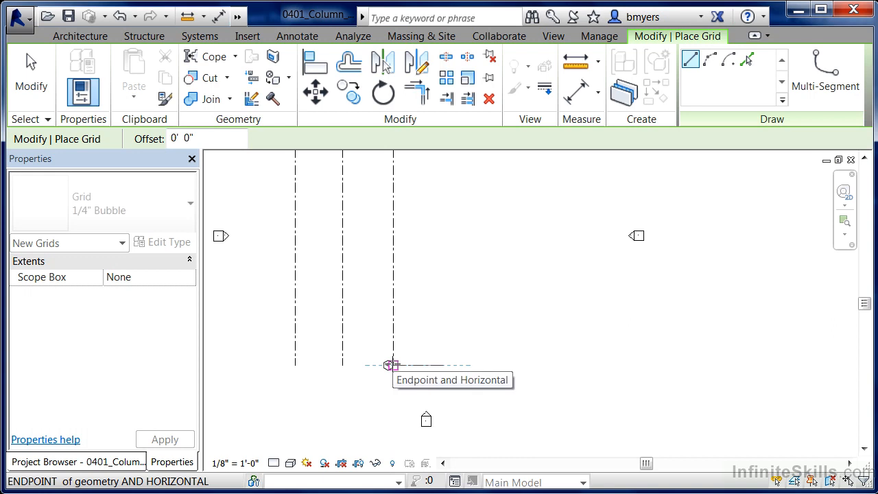
click(442, 364)
scroll(431, 449, down, 1)
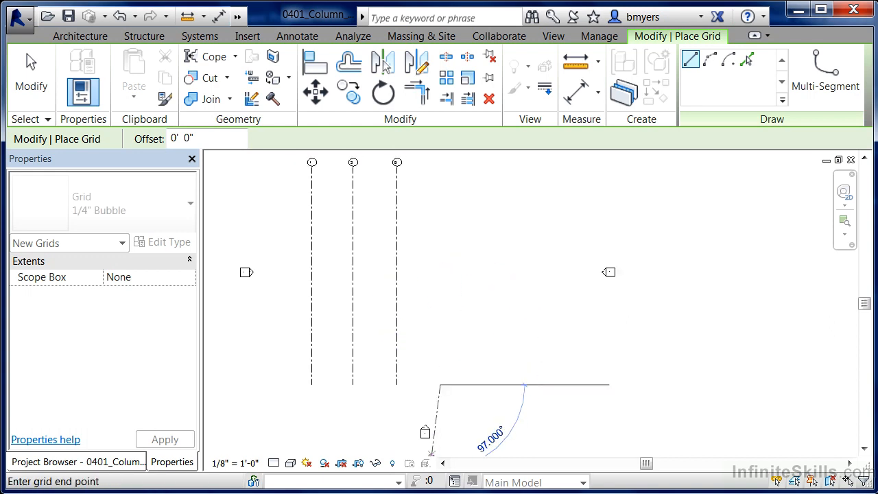
scroll(431, 453, down, 2)
click(432, 288)
middle_drag(450, 372, 468, 333)
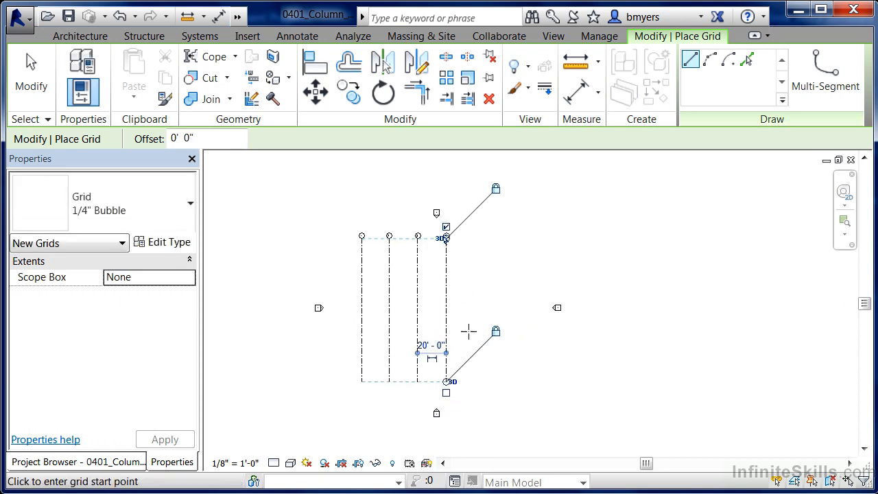
Step: Draw a fifth vertical grid line to the right of grid 4, aligned with the ends of the existing lines
click(480, 381)
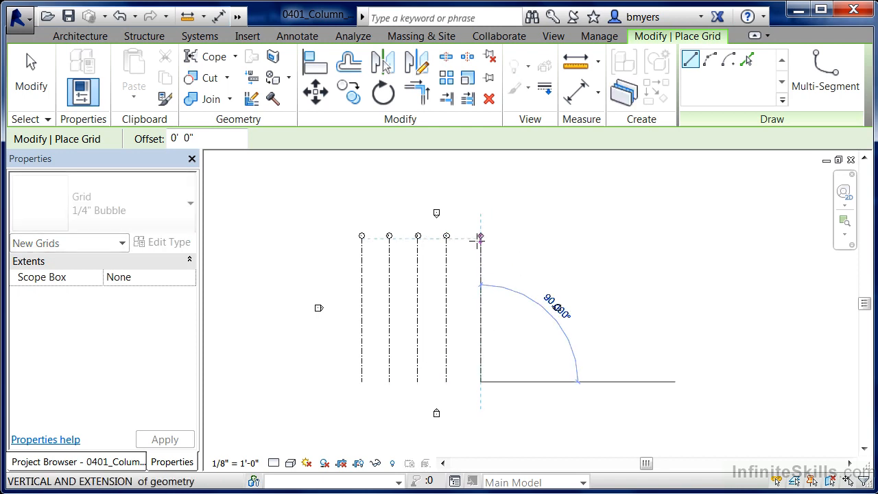
click(480, 235)
scroll(415, 220, up, 3)
scroll(419, 228, up, 1)
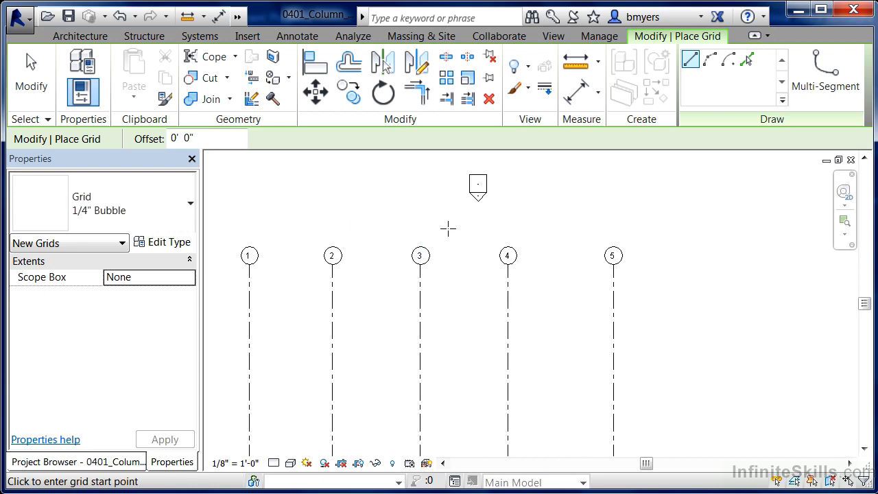
Step: Draw a horizontal grid line from right to left across all five vertical grids just below their bubbles, then end grid placement
scroll(448, 228, down, 3)
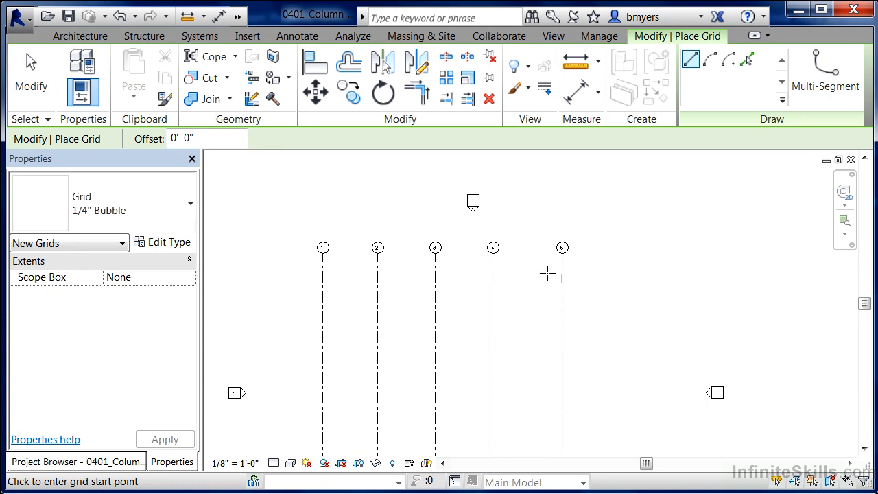
click(592, 281)
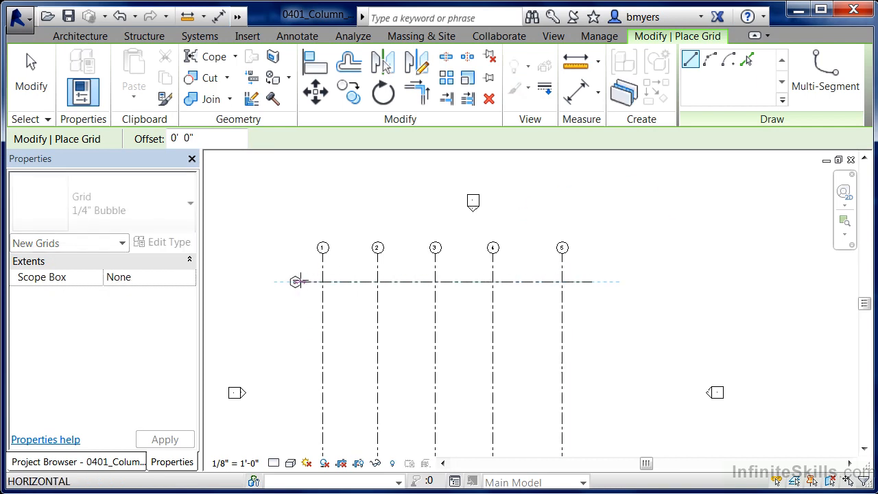
click(299, 282)
scroll(296, 277, up, 4)
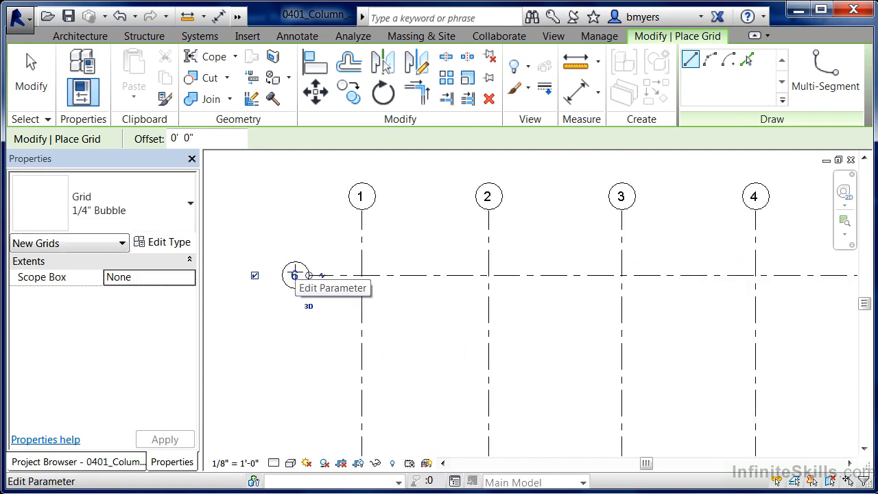
key(Escape)
key(Escape)
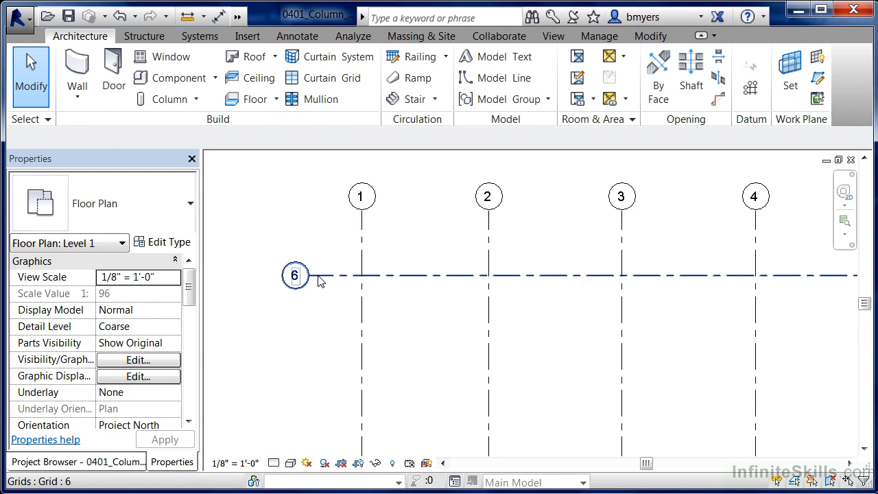
Step: Rename the horizontal grid line as A and deselect it
click(321, 278)
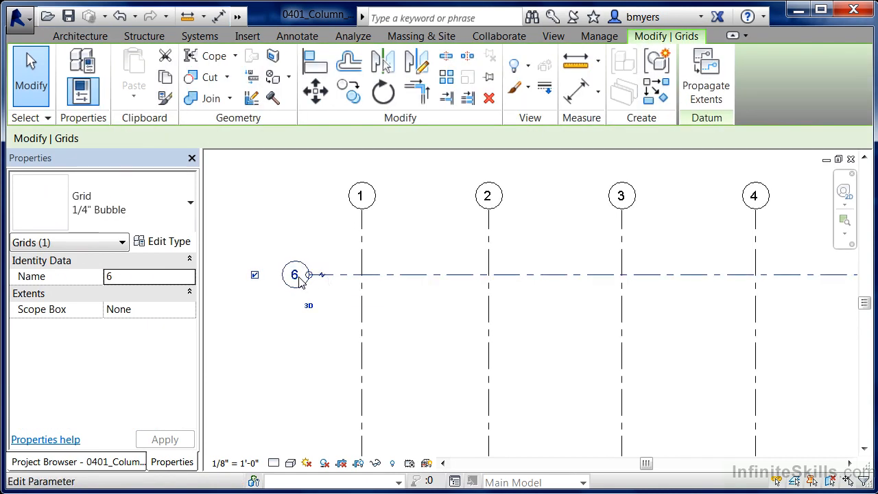
click(300, 282)
text(A)
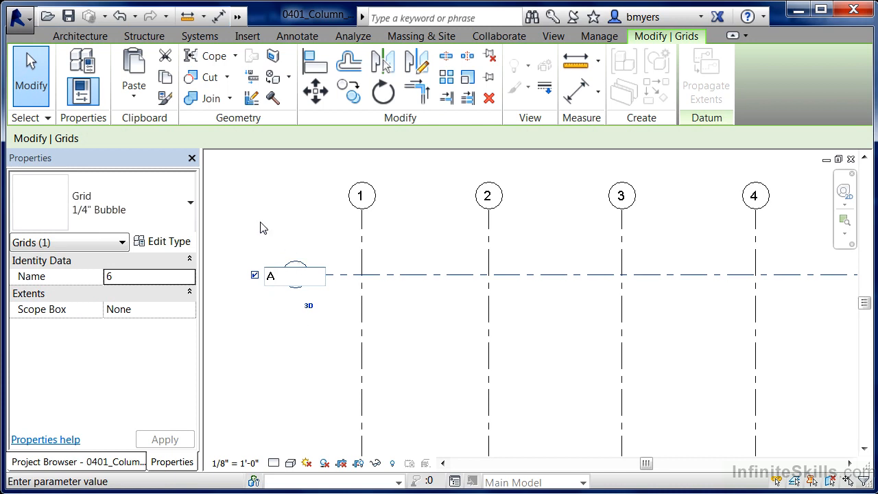
key(Return)
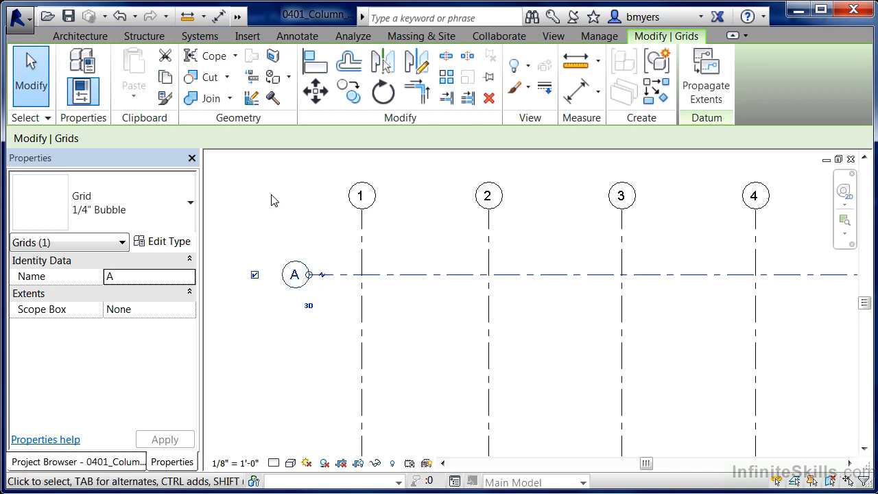
key(Escape)
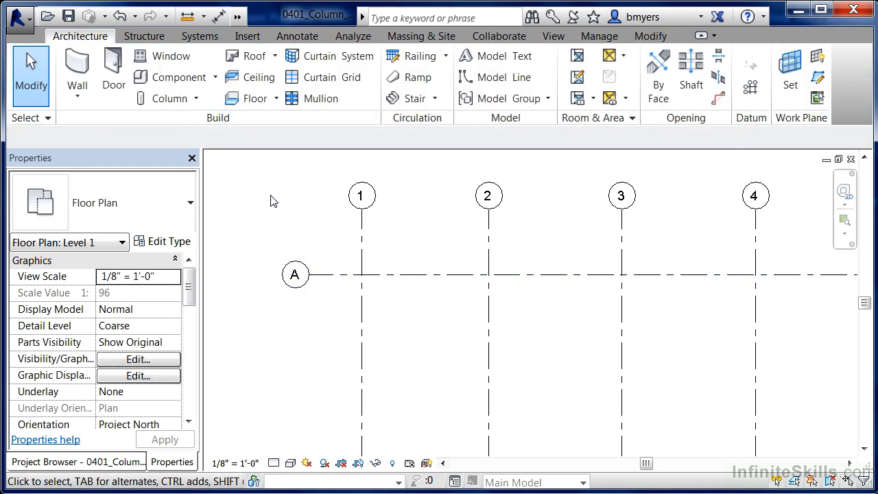
Step: Draw two more horizontal grid lines below grid A, spaced down the plan and aligned with its ends
scroll(271, 200, down, 4)
middle_drag(281, 290, 290, 268)
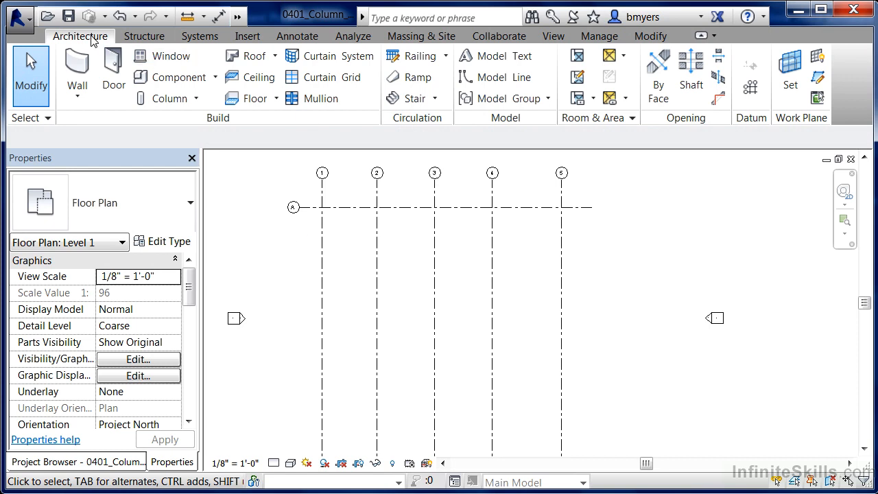
click(751, 89)
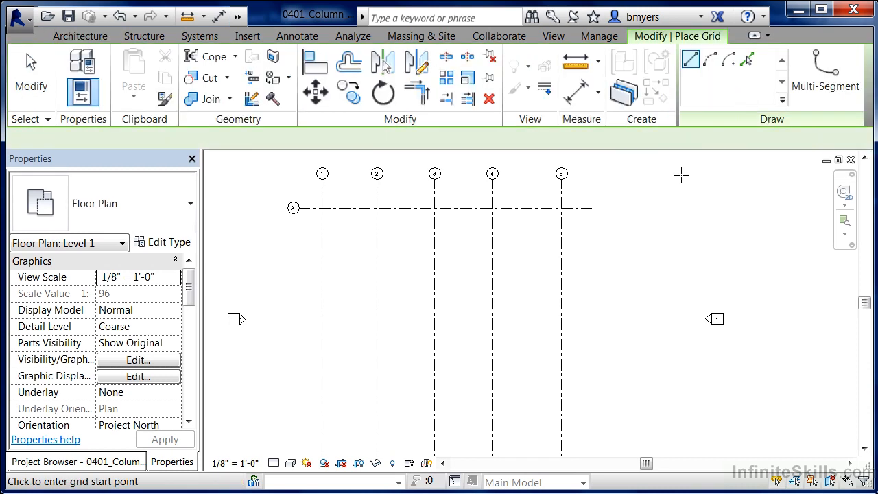
click(592, 265)
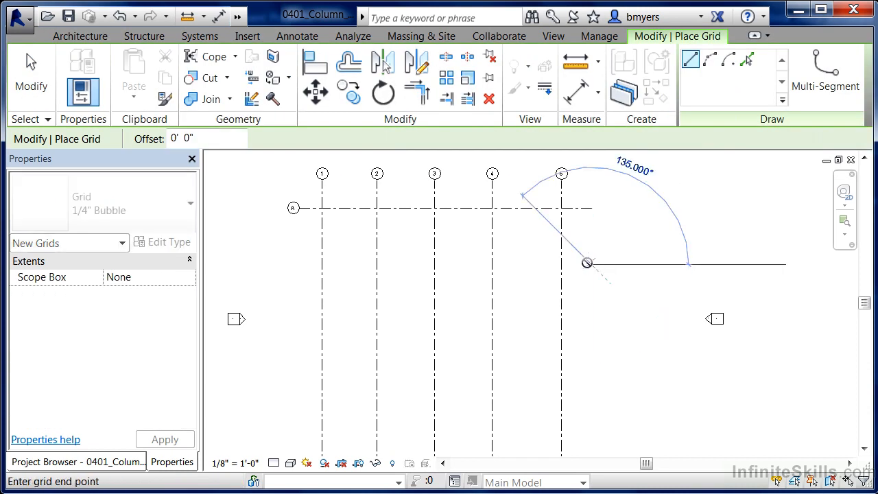
click(293, 264)
click(592, 324)
click(294, 323)
key(Escape)
key(Escape)
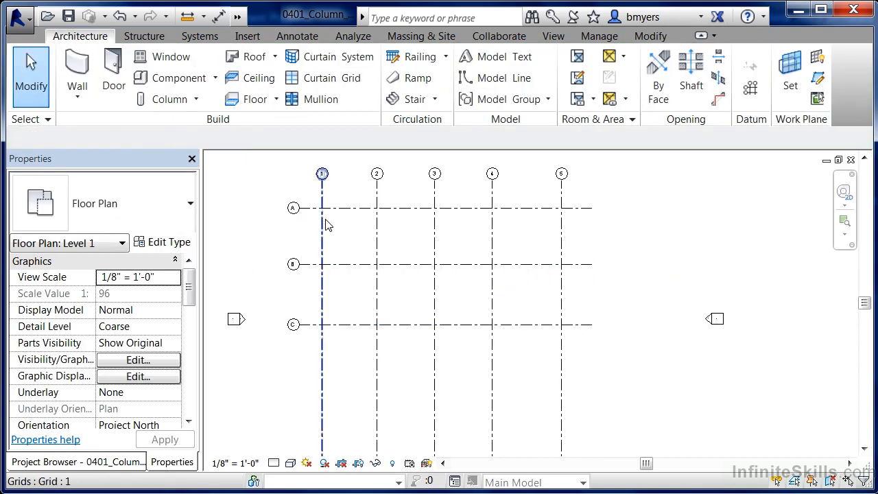
scroll(359, 221, down, 2)
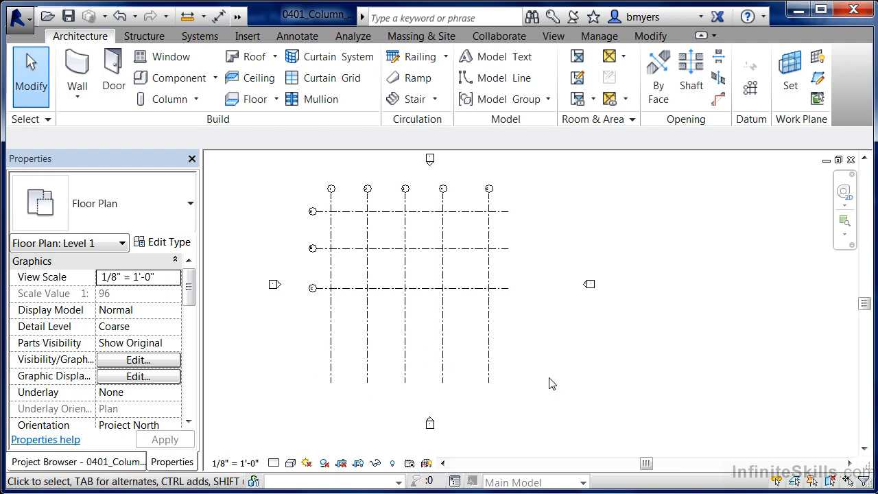
scroll(362, 208, up, 1)
scroll(380, 172, up, 2)
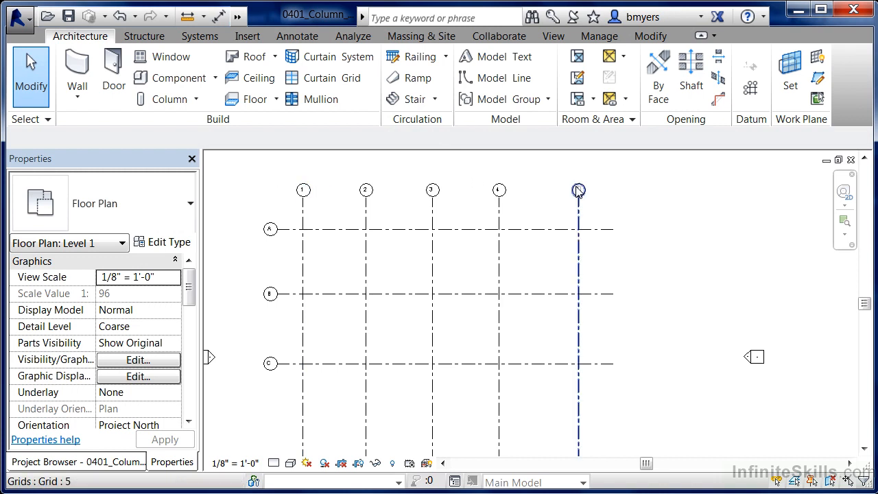
Step: Place an aligned dimension string across vertical grids 1 to 5 just below their bubbles and constrain the spacings to be equal
click(299, 37)
click(81, 76)
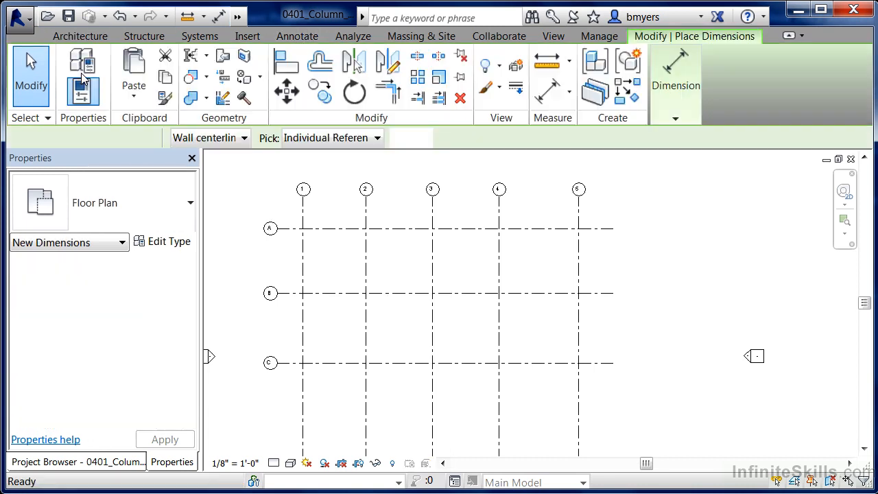
click(304, 209)
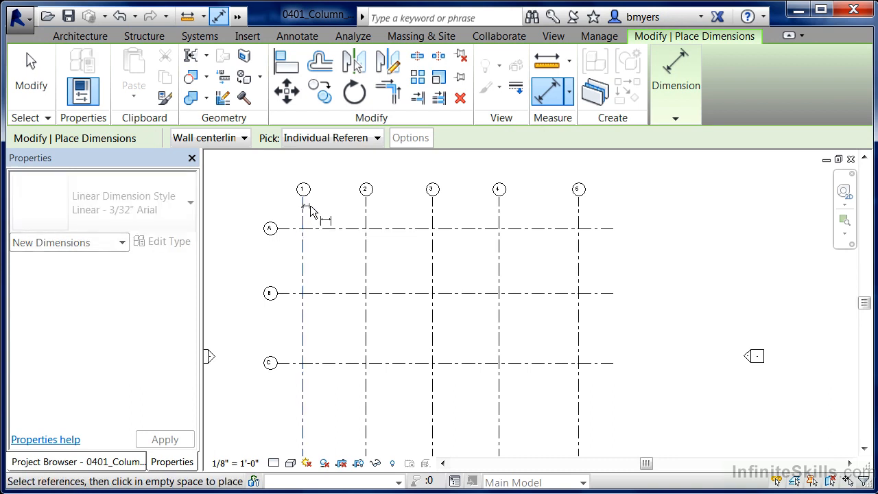
click(367, 212)
click(433, 212)
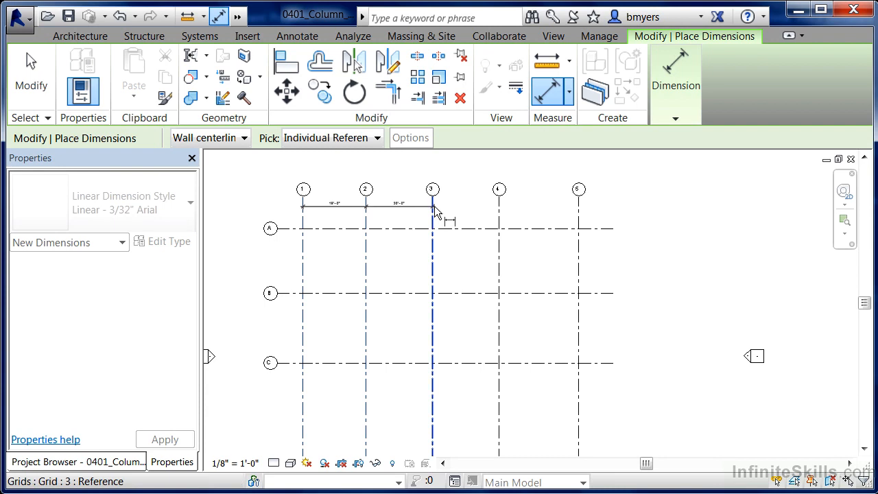
click(507, 212)
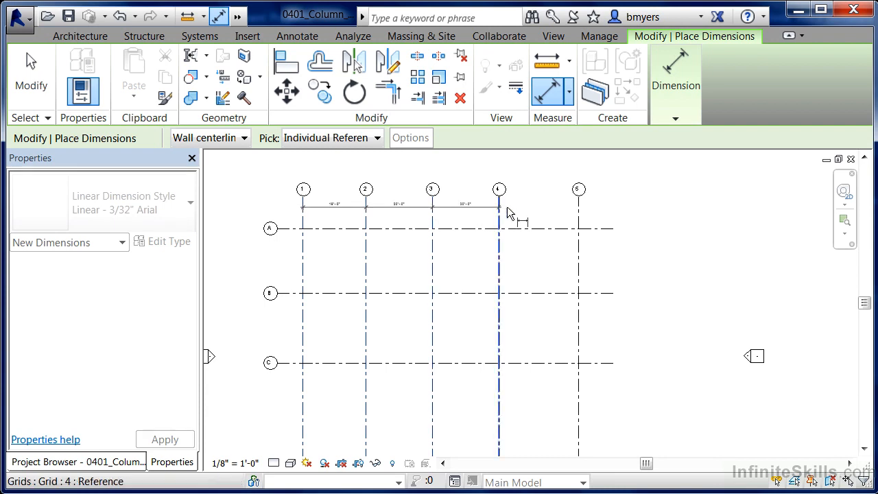
click(580, 212)
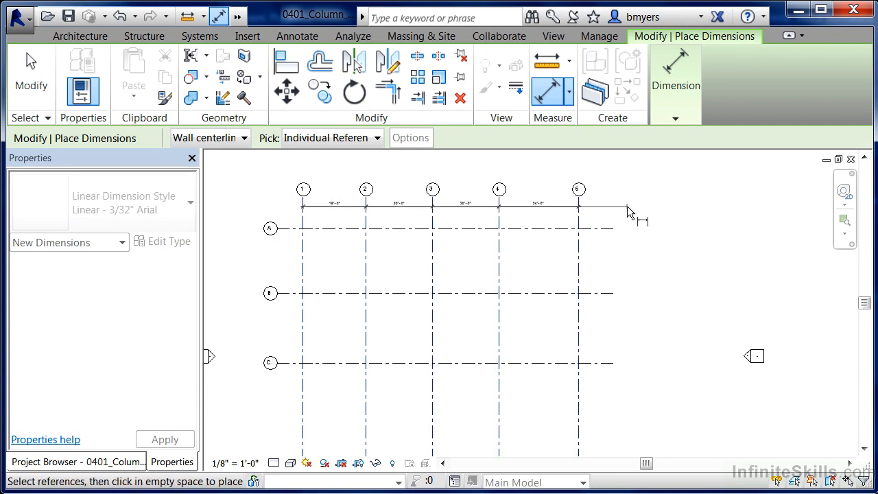
click(647, 213)
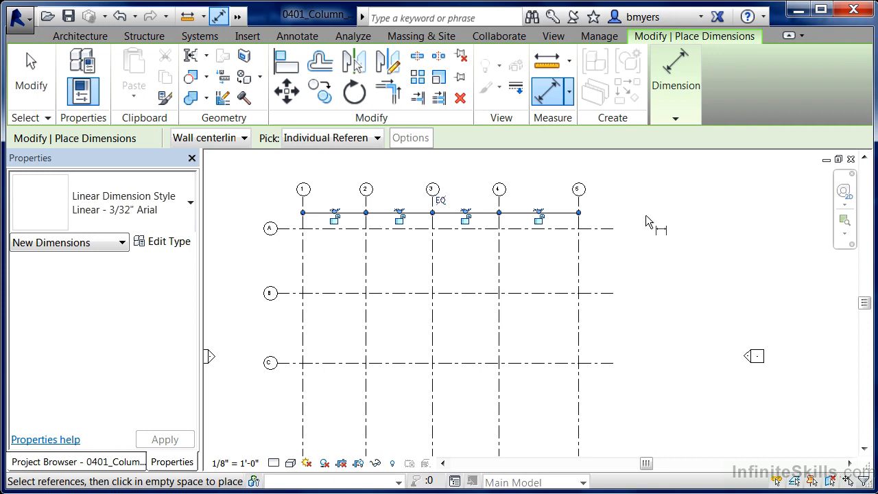
click(440, 204)
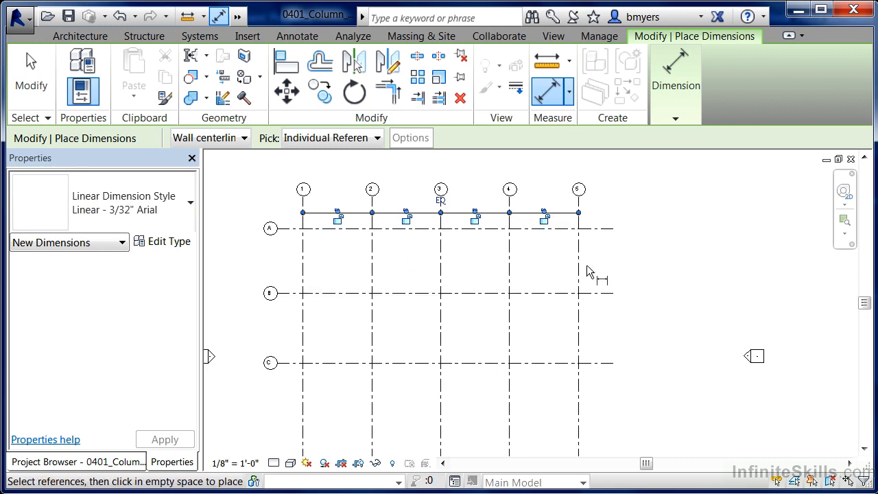
Step: Place an aligned dimension string through horizontal grids A, B and C beside their bubbles and make the spacings equal
scroll(587, 265, up, 1)
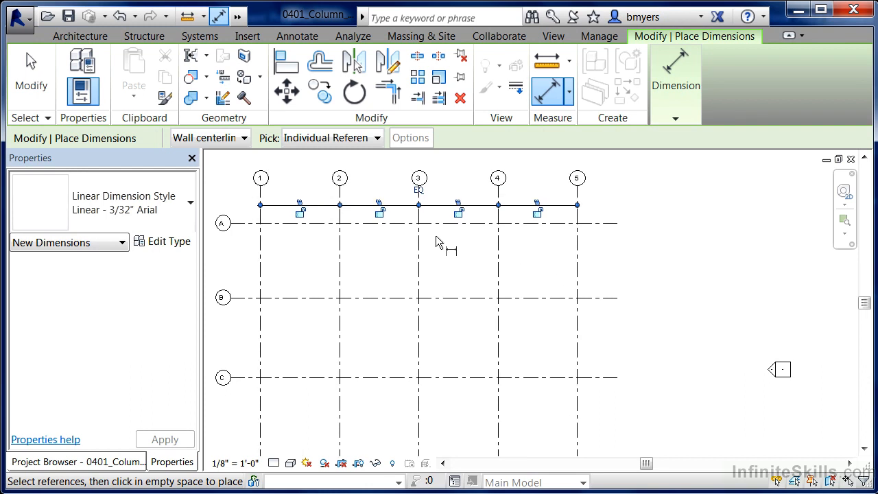
click(250, 230)
click(249, 300)
click(248, 383)
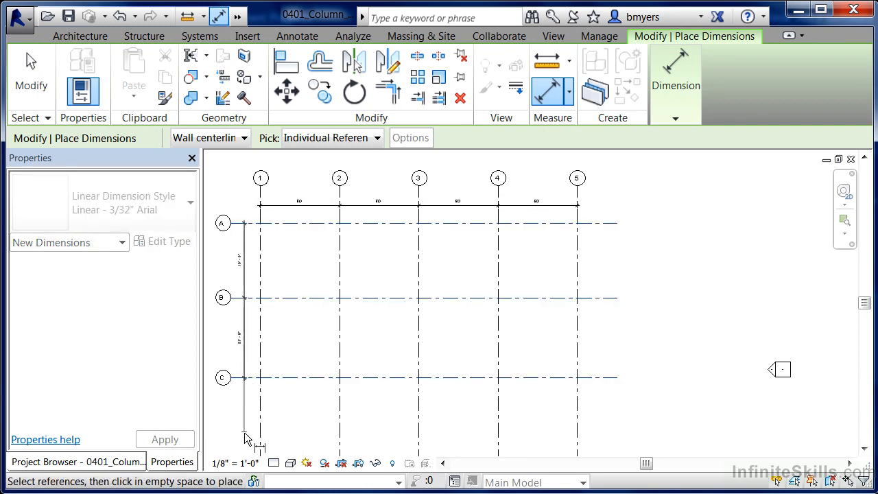
click(247, 437)
click(234, 303)
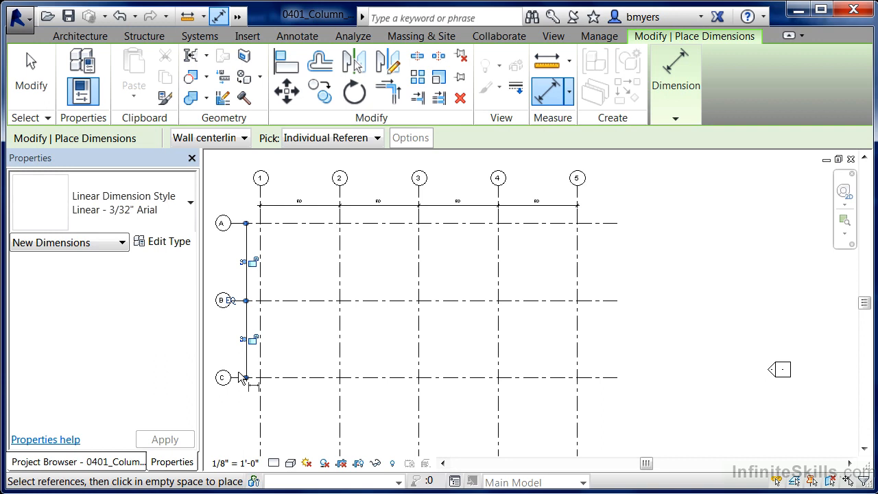
Step: Add an overall dimension from grid 1 to grid 5 just above the equal-spacing string
click(261, 197)
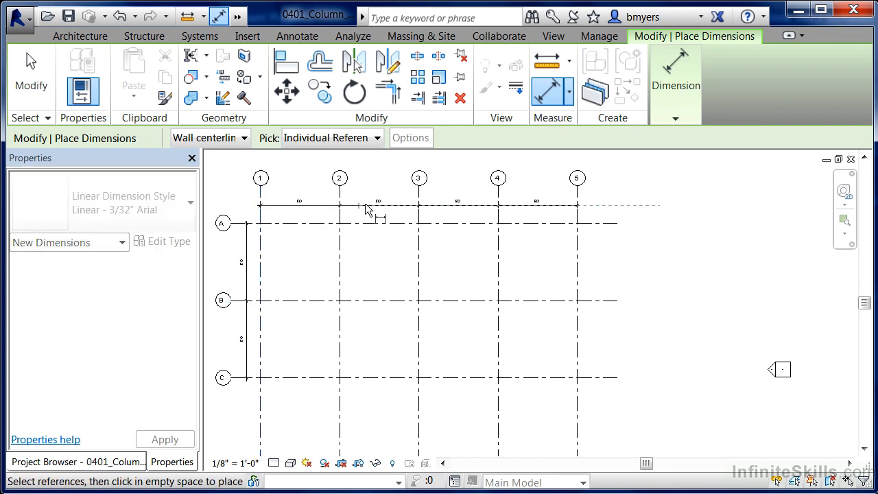
click(576, 199)
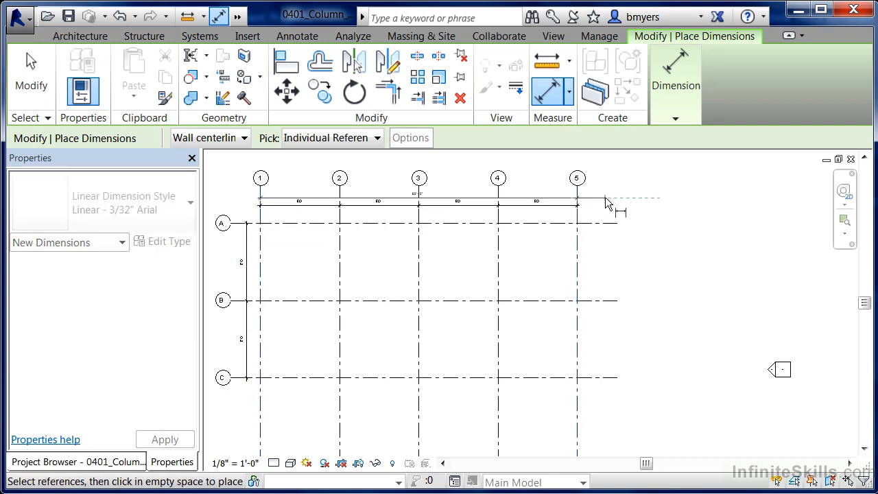
click(608, 199)
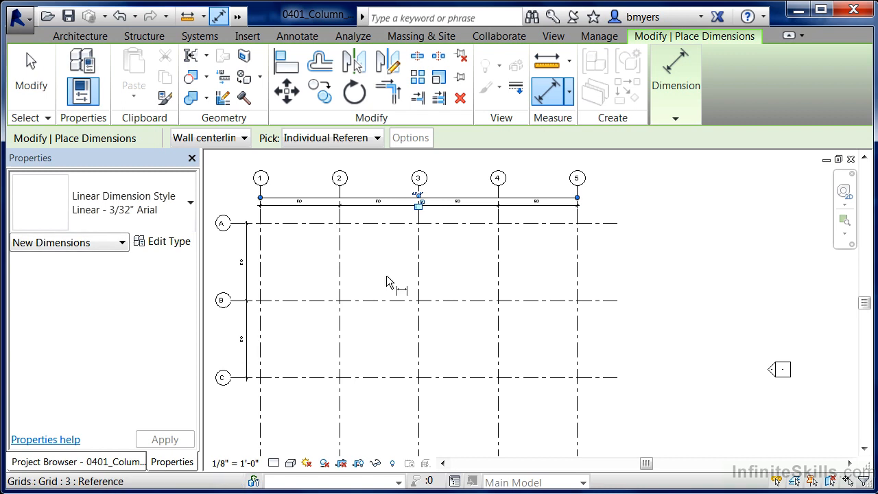
Step: Add an overall dimension from grid A to grid C outside the equal-spacing string, then end dimensioning
click(238, 227)
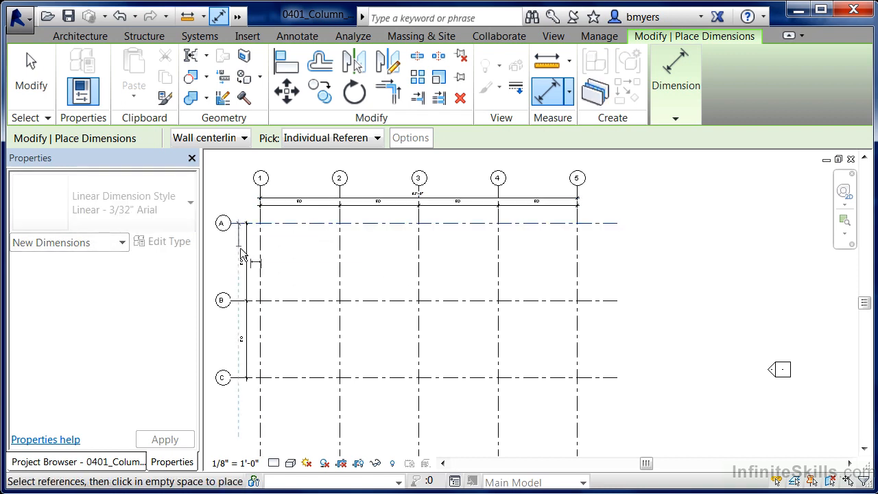
click(239, 378)
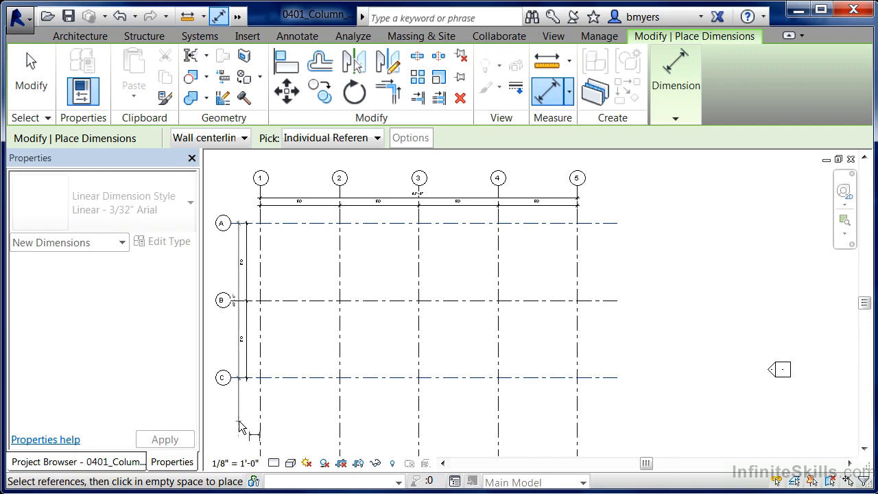
click(240, 427)
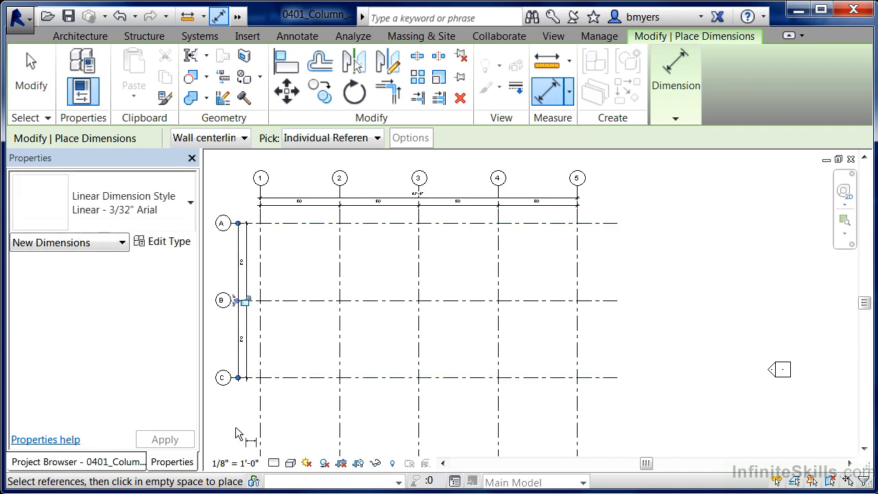
key(Escape)
key(Escape)
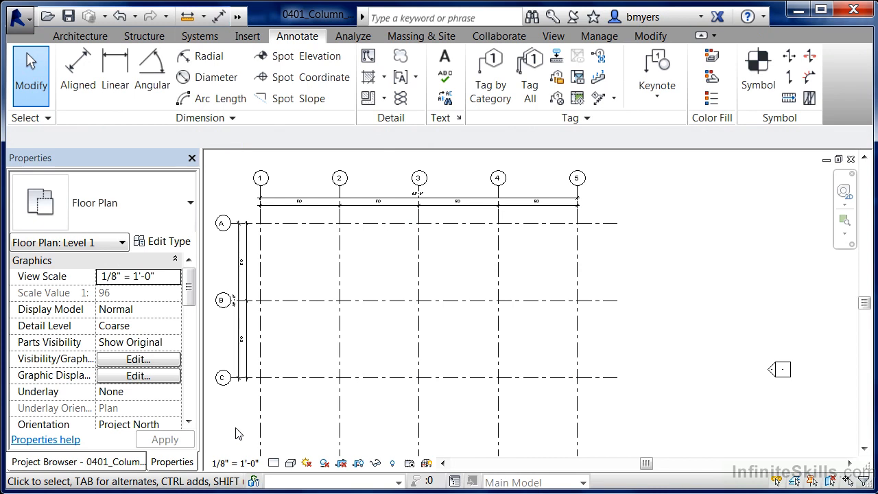
Step: Move grid 5 by setting the overall dimension between grids 1 and 5 to 80 feet
scroll(418, 180, up, 3)
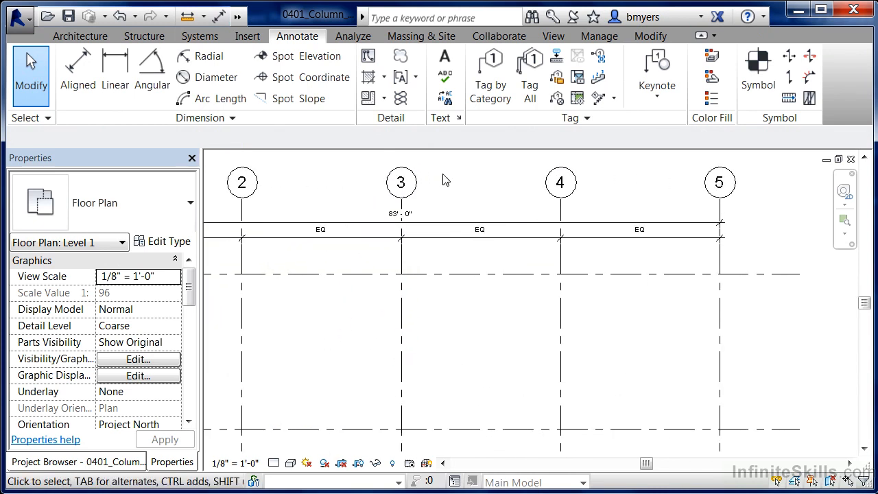
scroll(443, 180, up, 1)
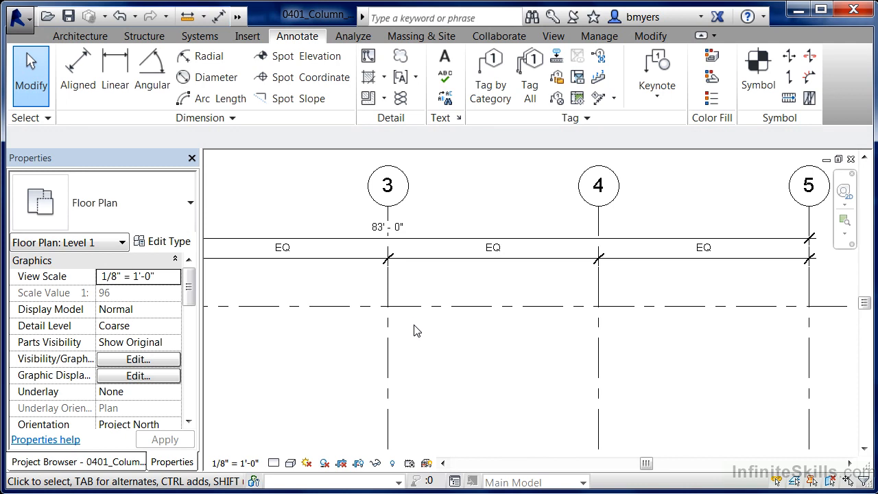
click(810, 340)
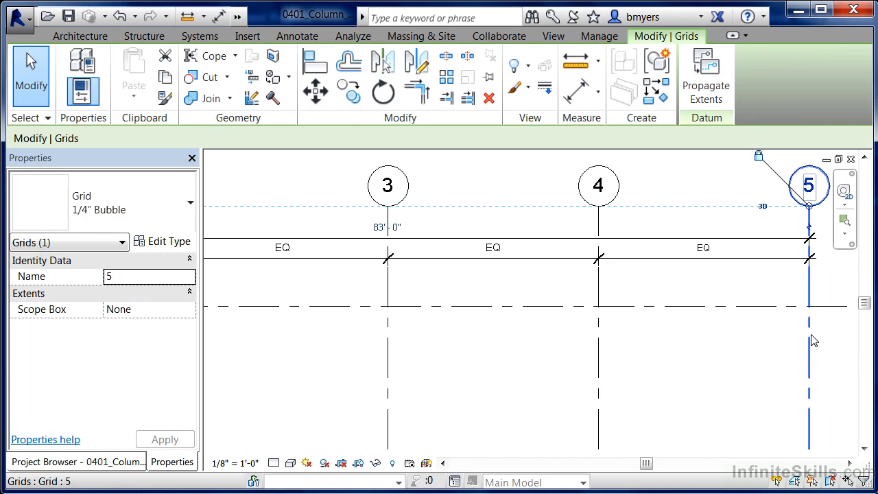
click(382, 227)
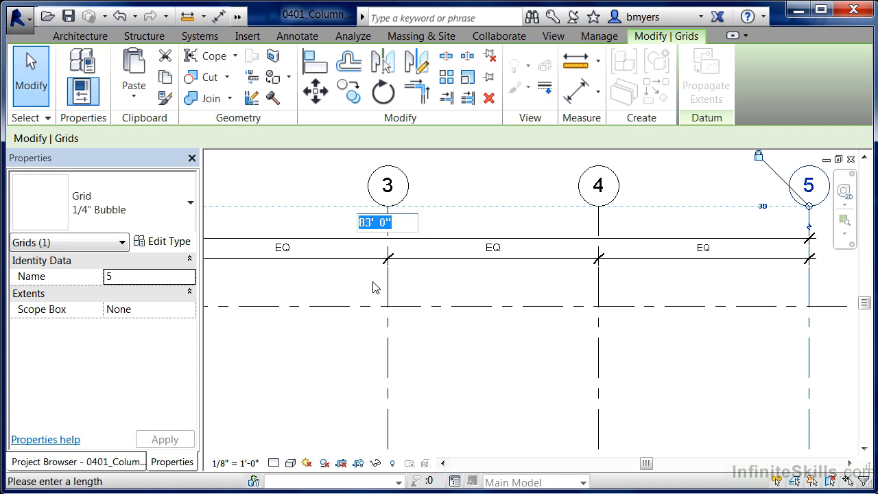
text(80)
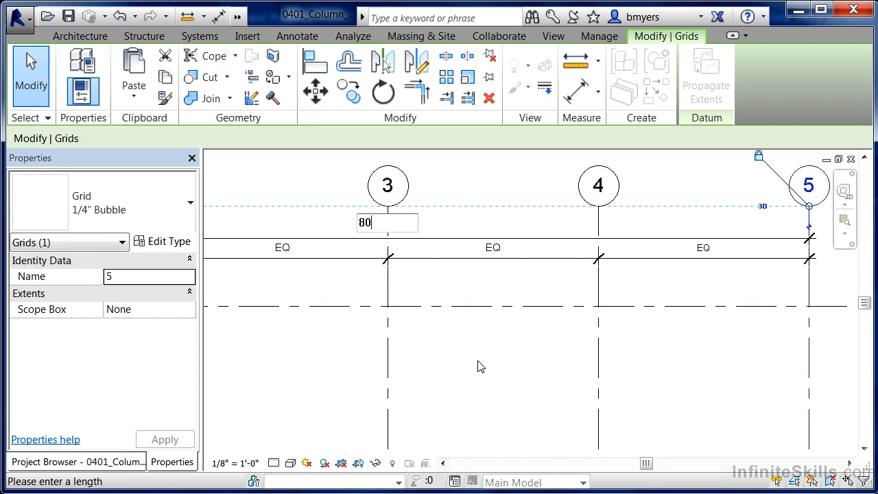
key(Return)
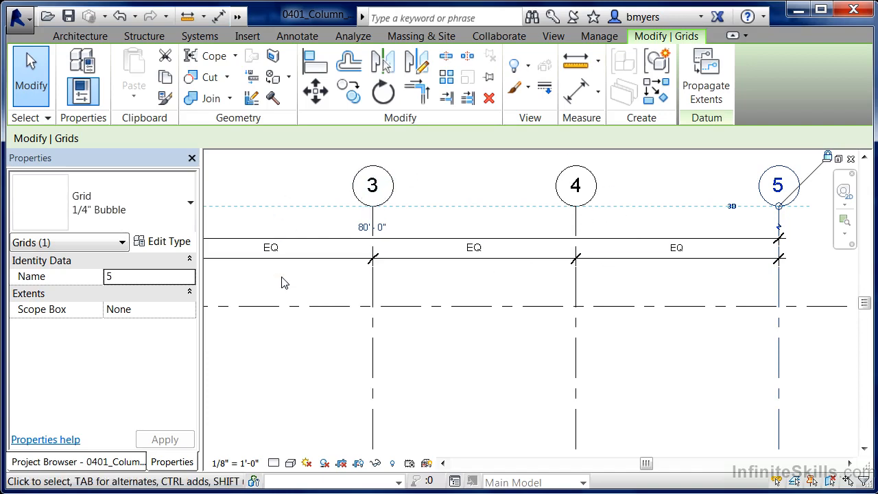
Step: Deselect grid 5 and move grid C by setting the overall dimension between grids A and C to 48 feet
scroll(480, 210, down, 2)
scroll(286, 289, down, 2)
key(Escape)
scroll(288, 347, up, 3)
scroll(288, 346, up, 1)
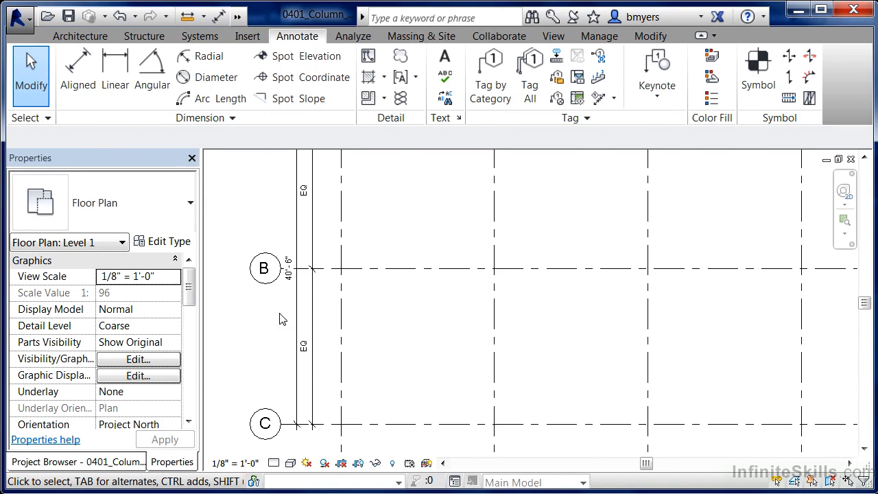
click(330, 430)
click(290, 282)
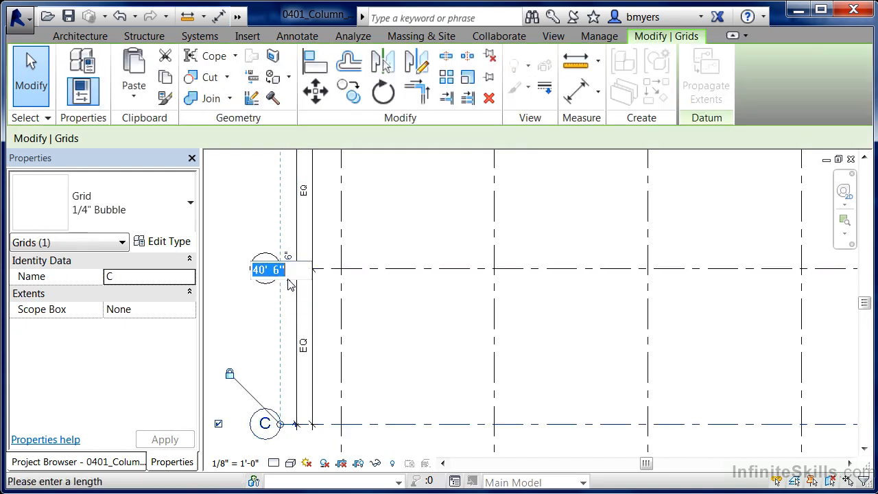
text(4)
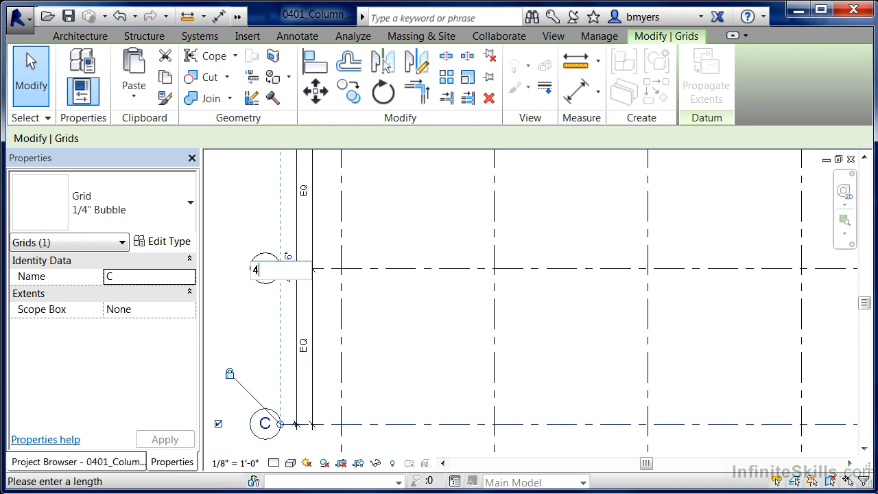
text(8)
key(Return)
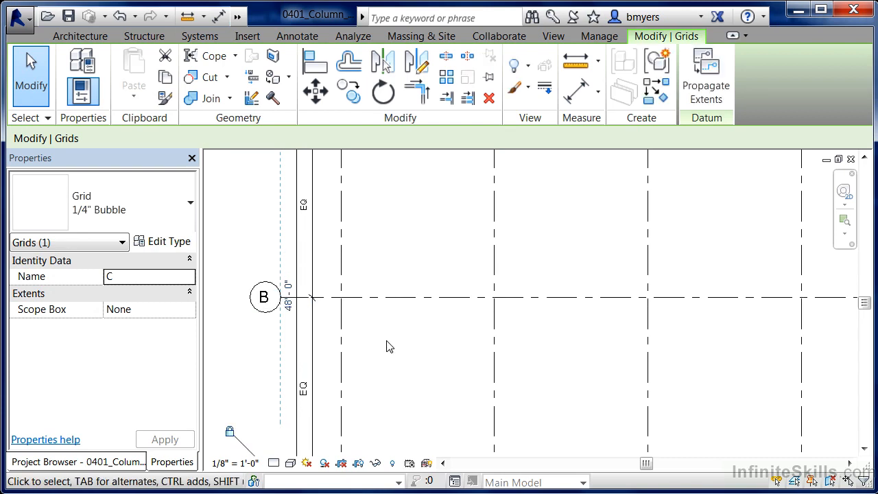
key(Escape)
Step: Set the equality display of the dimension string across grids 1 to 5 to Value
scroll(272, 382, down, 3)
scroll(360, 228, up, 1)
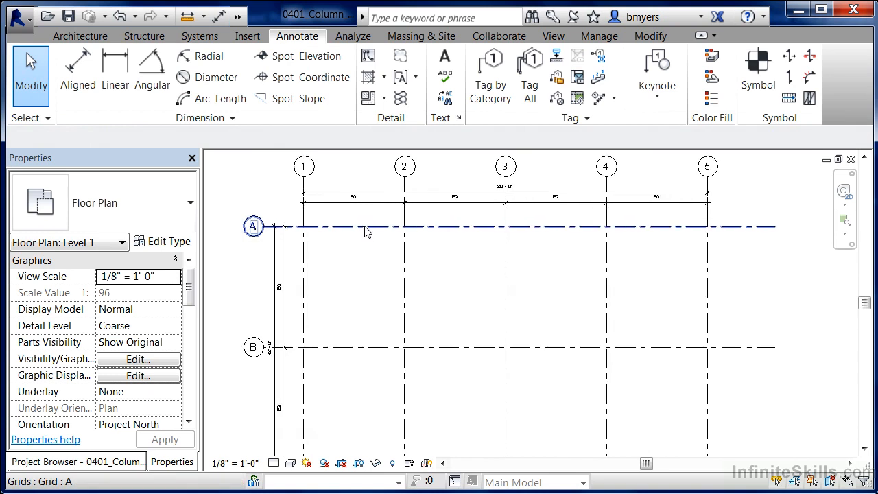
scroll(346, 214, up, 1)
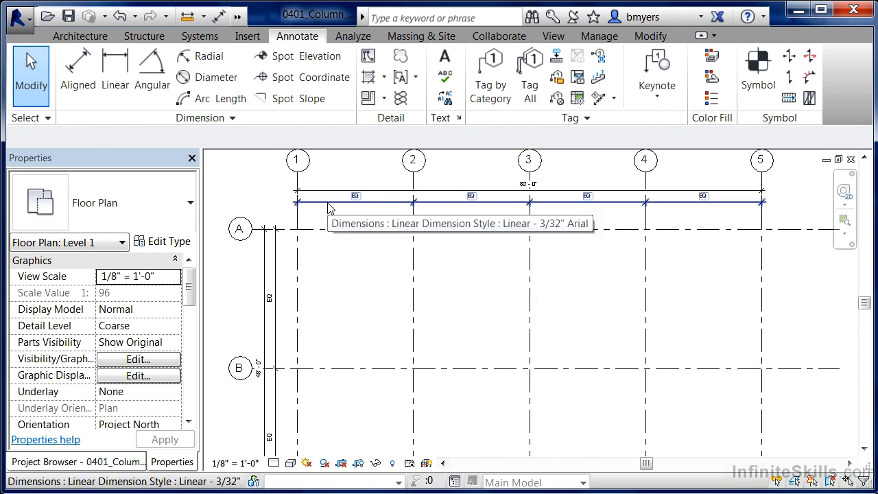
click(329, 202)
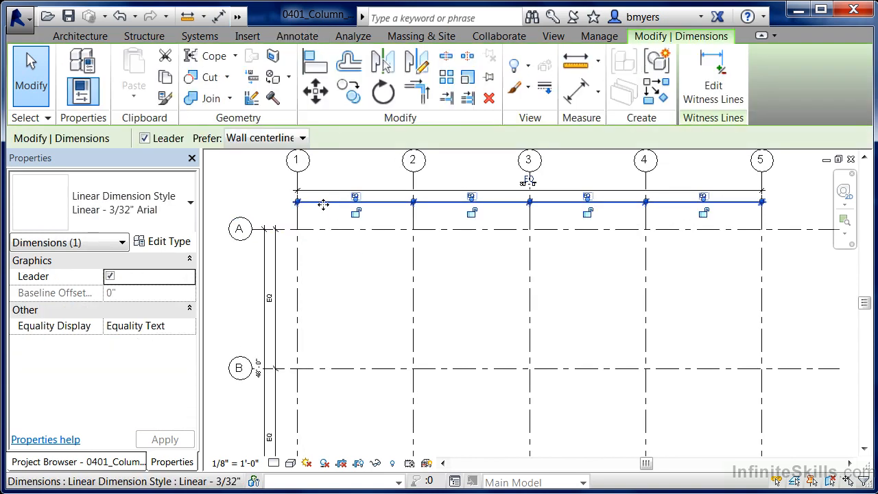
click(140, 331)
click(190, 328)
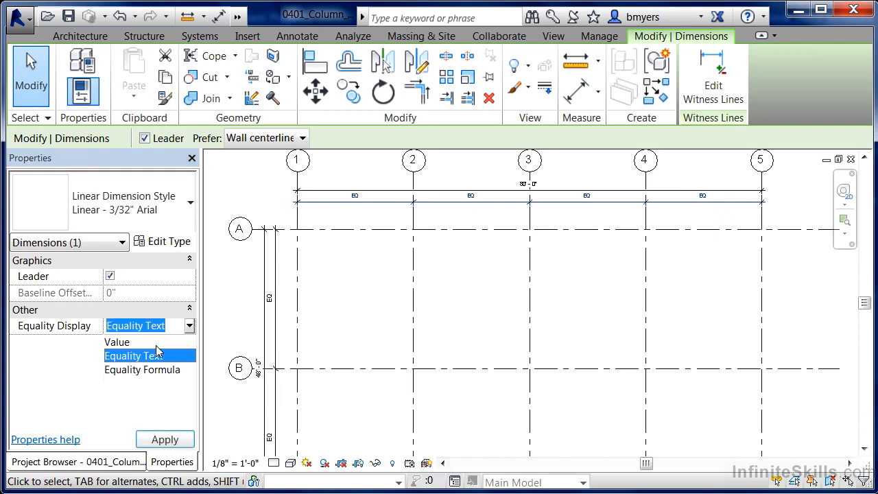
click(142, 342)
click(344, 297)
scroll(576, 163, up, 3)
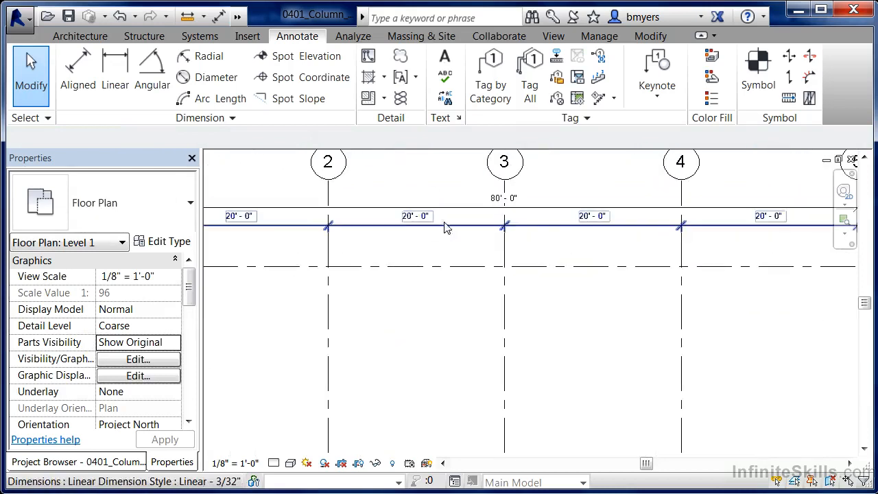
scroll(429, 233, down, 1)
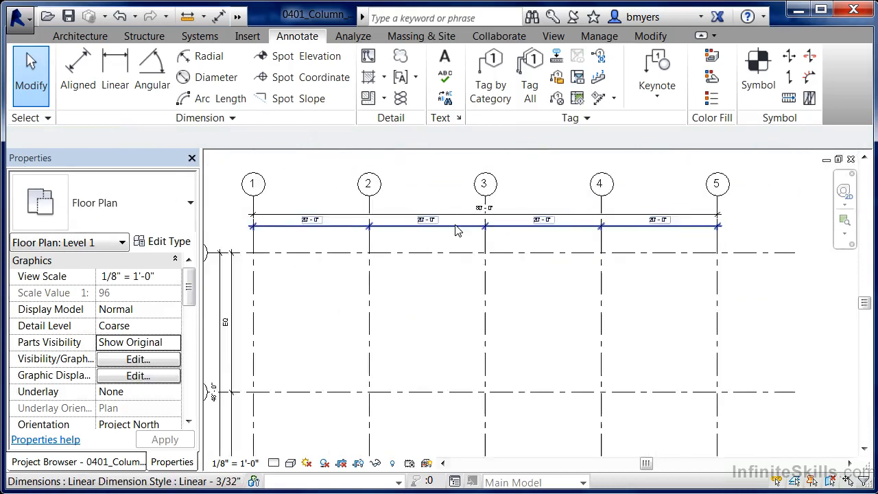
Step: Set the equality display of the dimension string through grids A to C to Value and deselect it
scroll(457, 231, down, 2)
scroll(289, 336, up, 2)
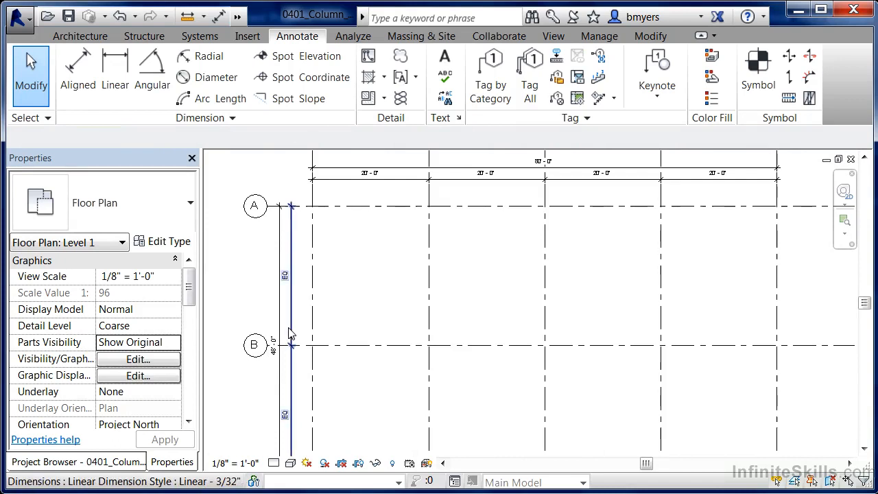
click(288, 334)
click(190, 329)
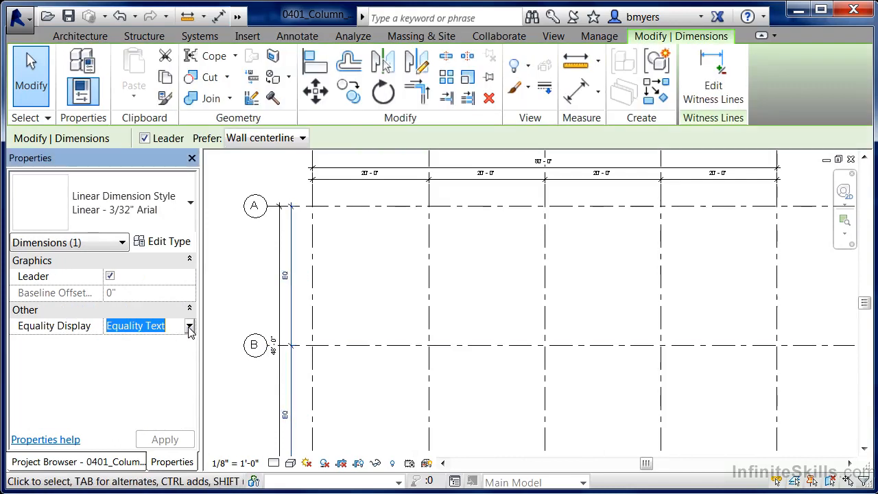
click(190, 329)
click(114, 341)
key(Escape)
scroll(319, 297, down, 2)
scroll(420, 380, up, 1)
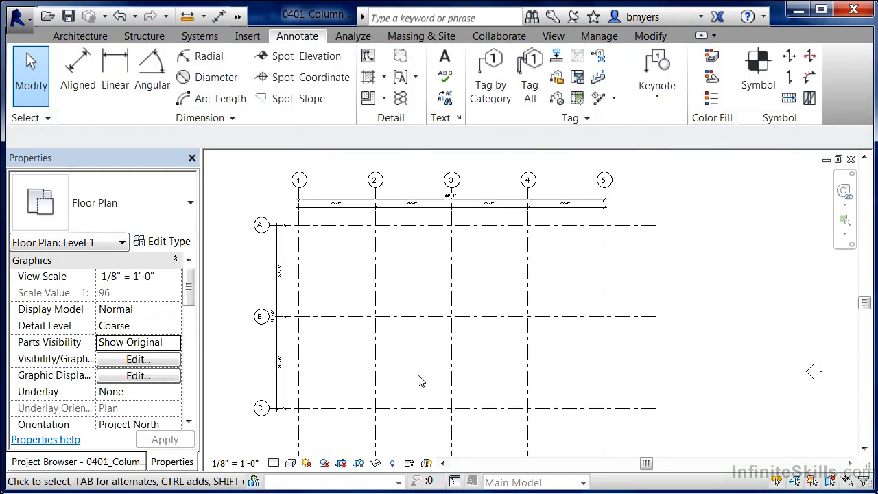